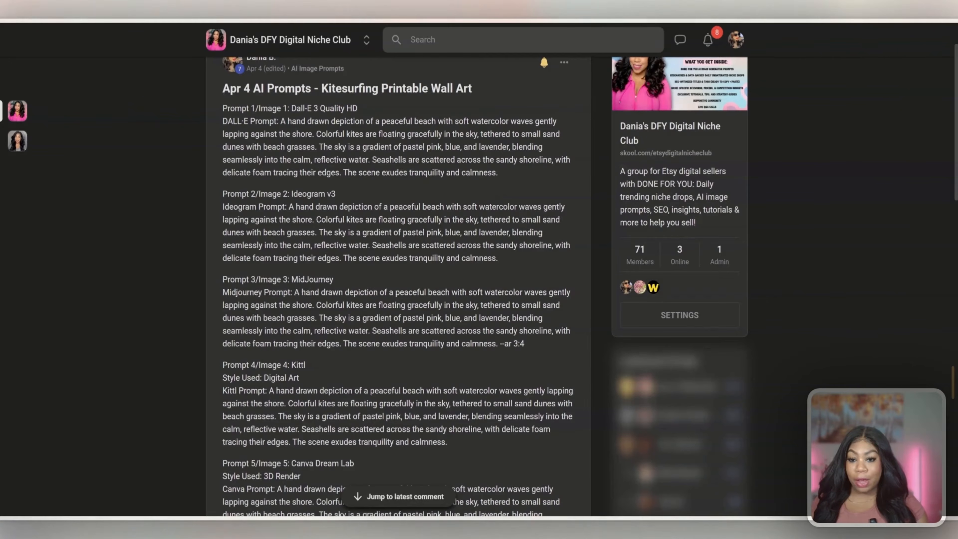
# Step: Review the Kitesurfing Printable Wall Art post's prompts, SEO titles and tags, and view the sample images in full size
pyautogui.scroll(-7, 453, 188)
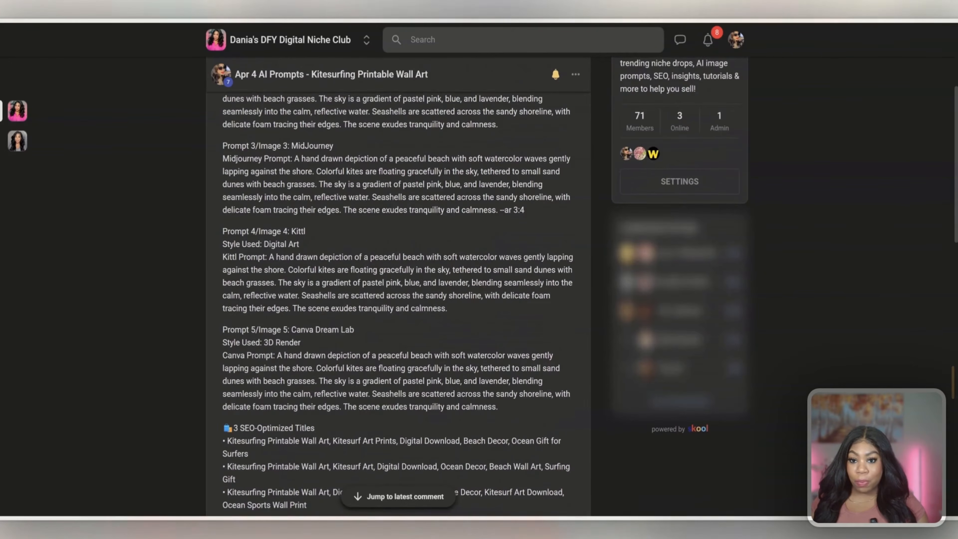
pyautogui.scroll(-2, 347, 278)
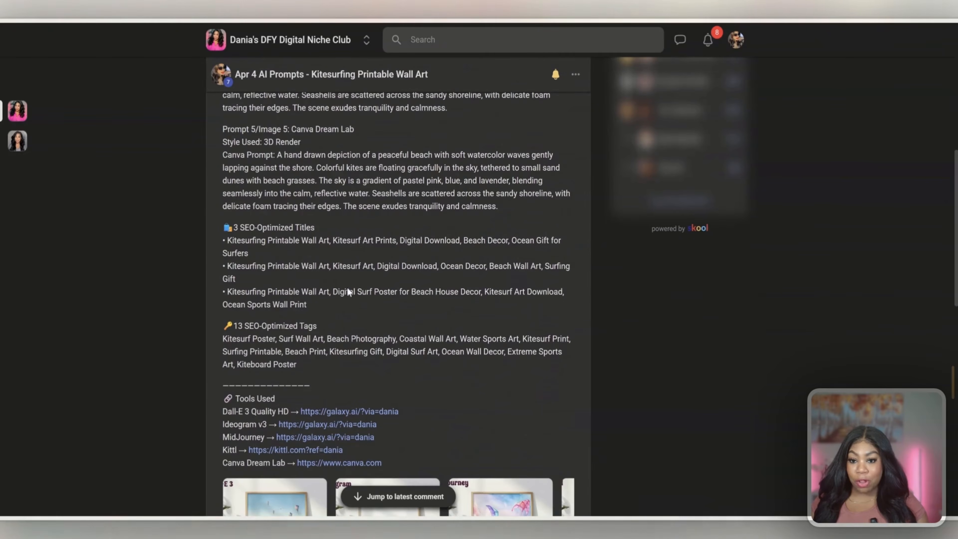
pyautogui.scroll(-4, 394, 344)
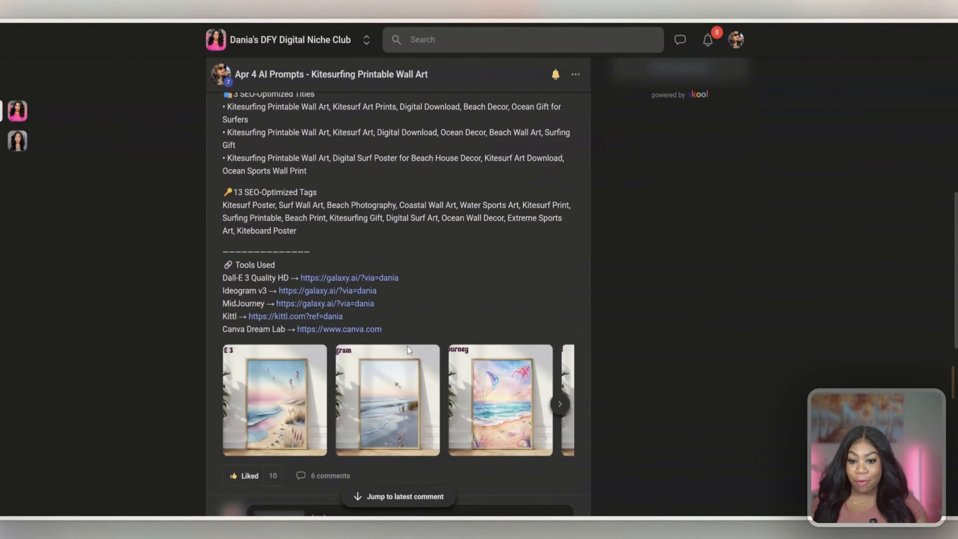
pyautogui.click(387, 430)
pyautogui.click(944, 271)
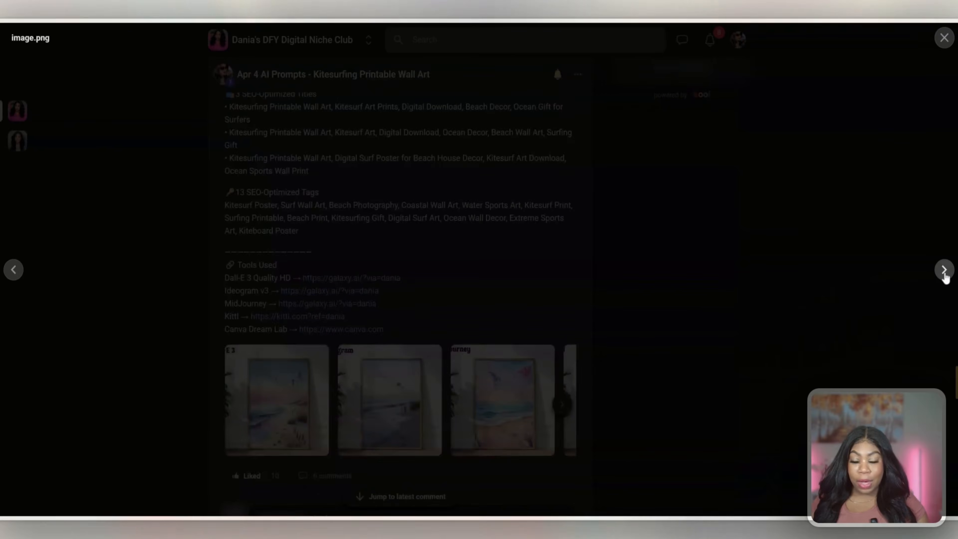
pyautogui.click(944, 275)
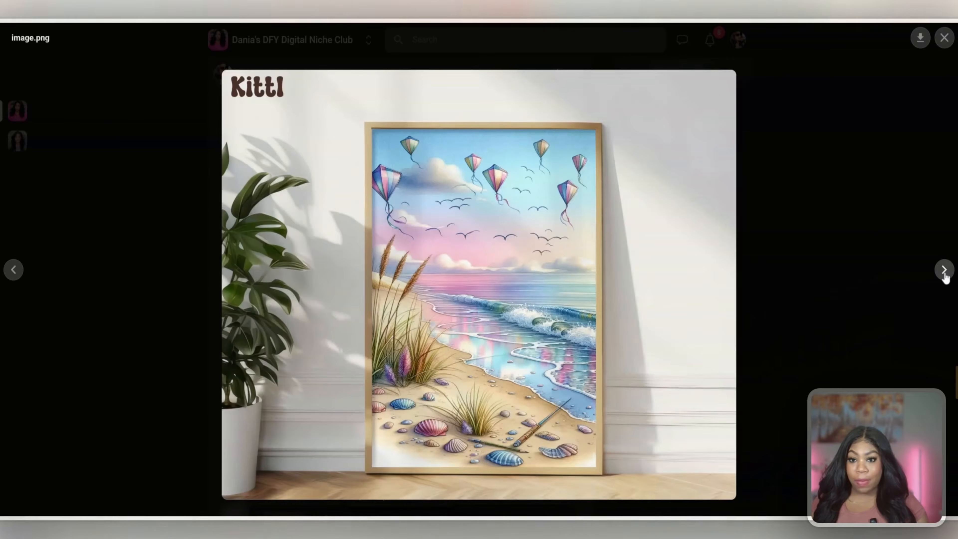
pyautogui.click(945, 275)
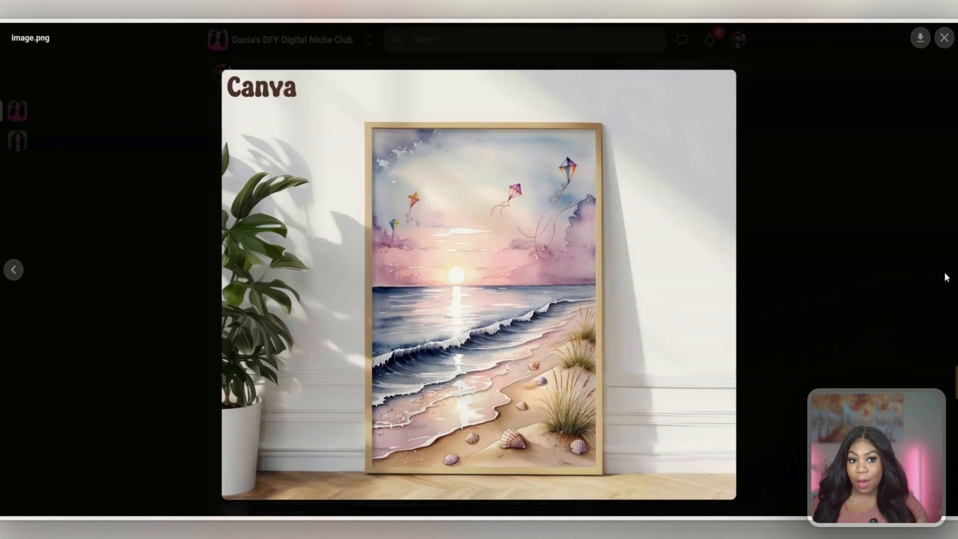
pyautogui.click(944, 38)
# Step: Select the Kittl prompt text in the Kitesurfing Printable Wall Art post for copying
pyautogui.scroll(7, 198, 315)
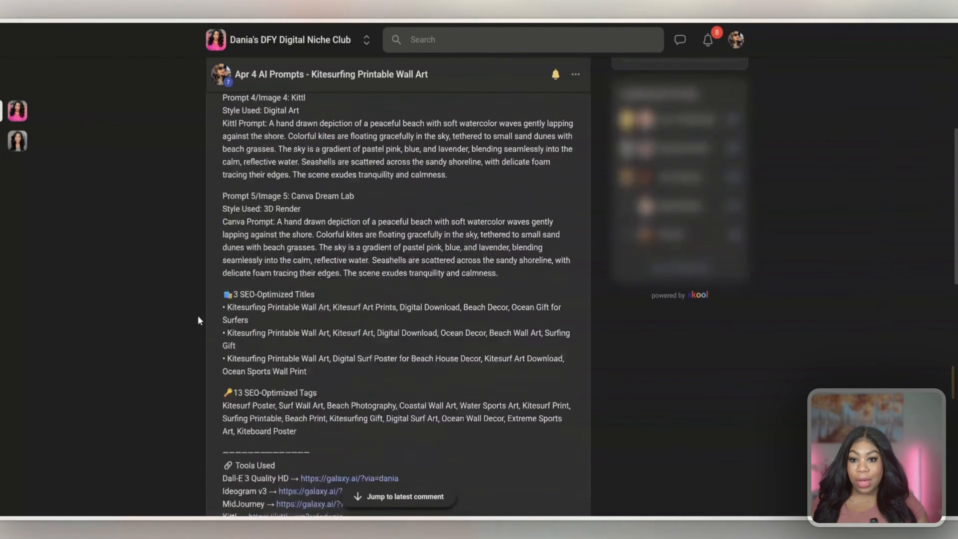
pyautogui.tripleClick(408, 215)
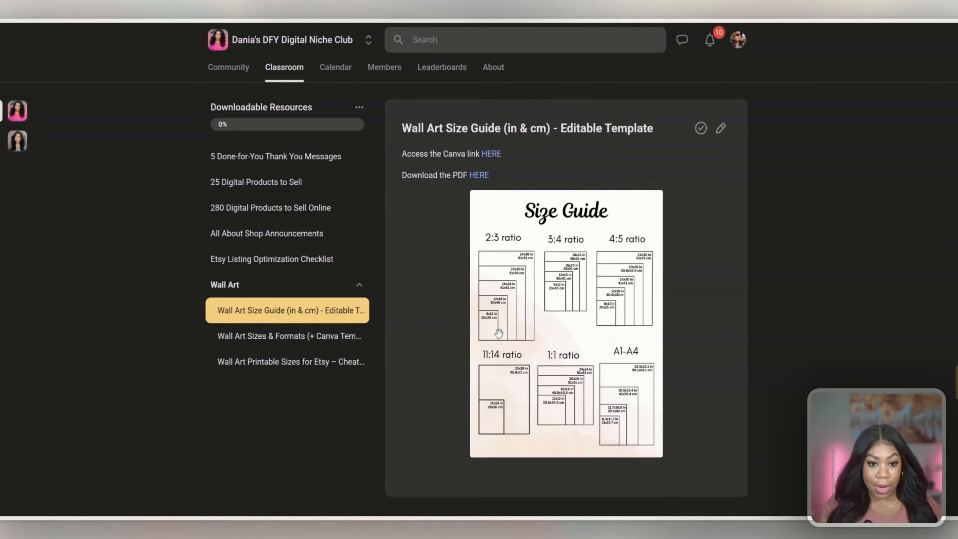
# Step: Enlarge the Wall Art Size Guide and examine the print dimensions for each aspect ratio
pyautogui.click(566, 275)
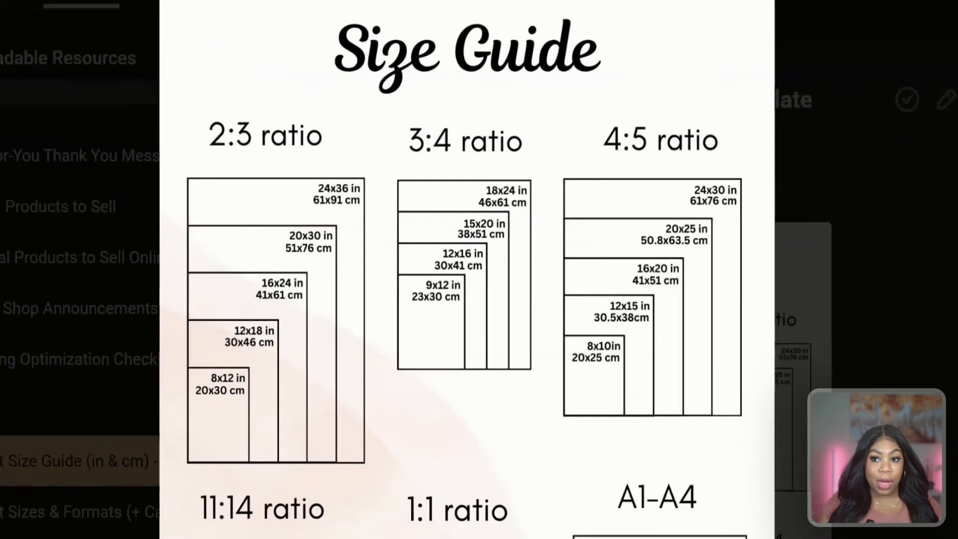
pyautogui.click(947, 43)
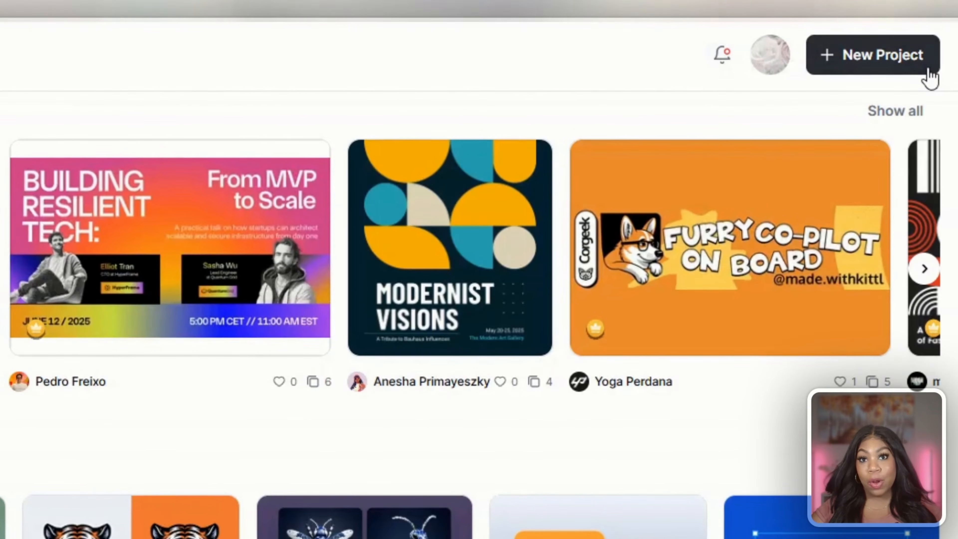
# Step: Switch to Kittl and create a new project with an 18 × 24 inch artboard at 300 DPI
pyautogui.click(930, 77)
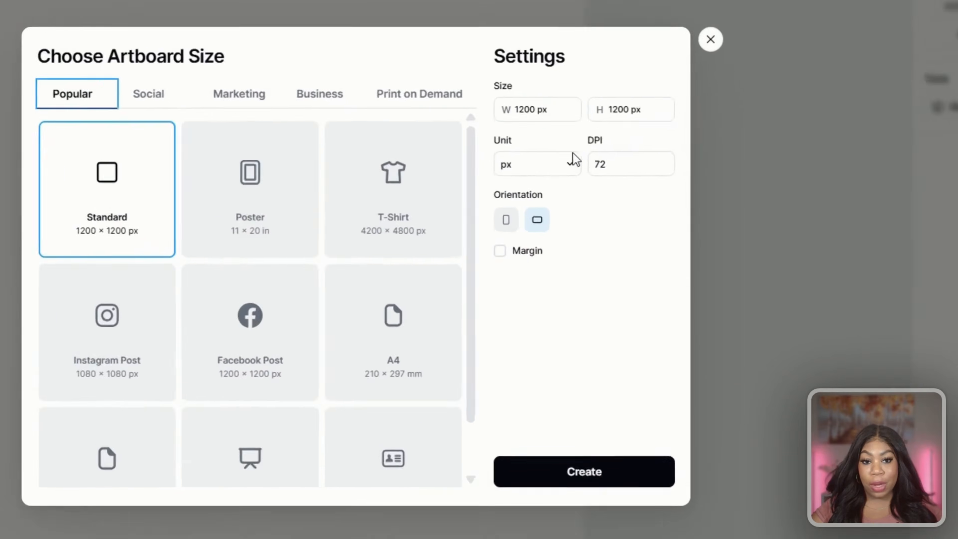
pyautogui.click(558, 166)
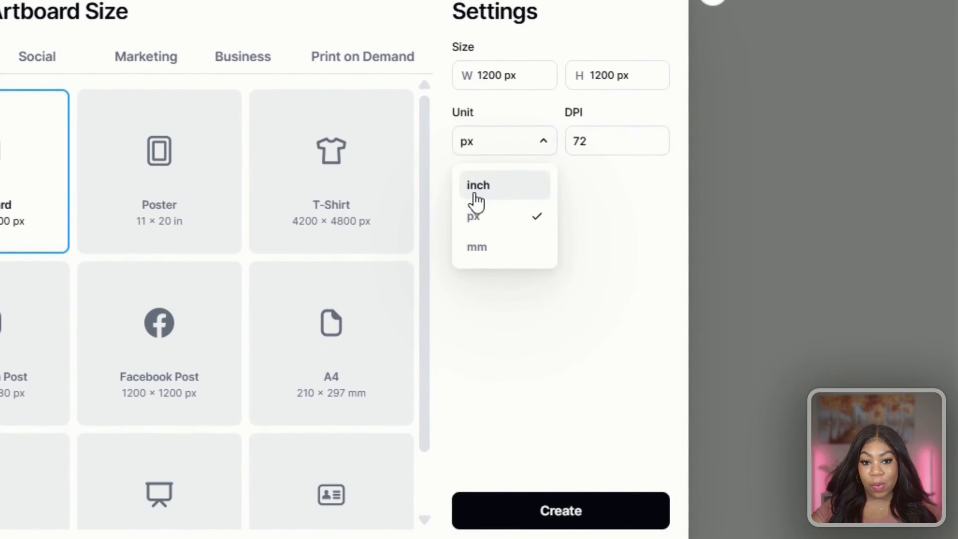
pyautogui.click(512, 200)
pyautogui.click(485, 82)
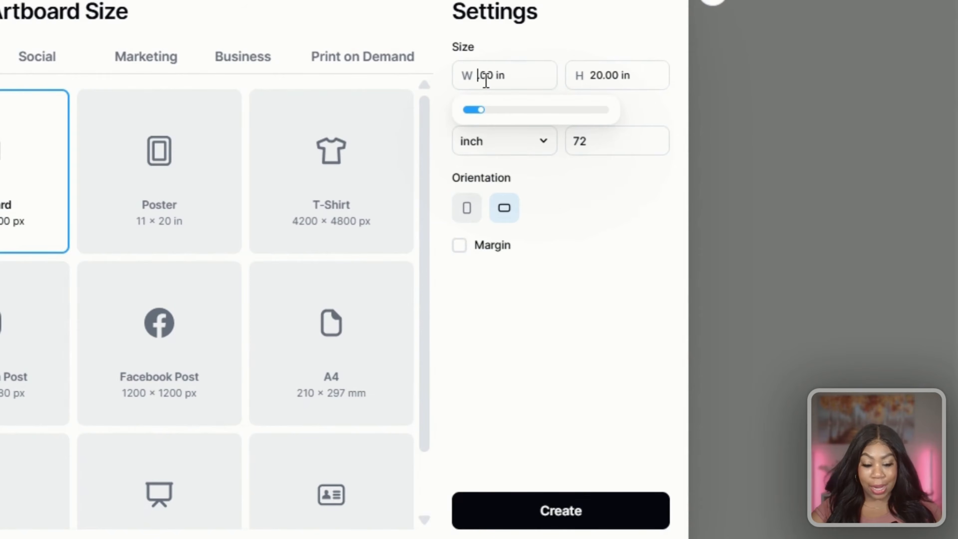
pyautogui.click(597, 83)
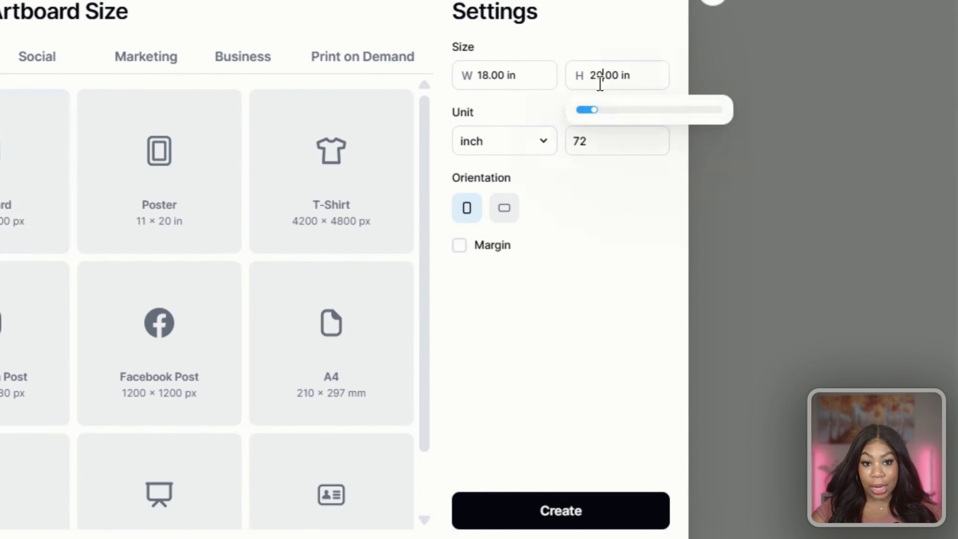
pyautogui.click(616, 132)
pyautogui.moveTo(612, 175); pyautogui.dragTo(716, 167)
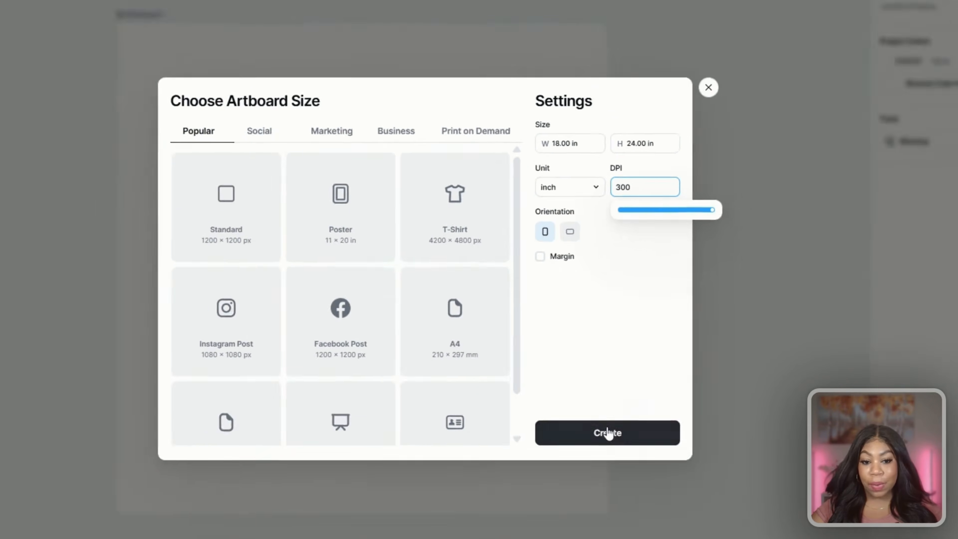
pyautogui.click(577, 510)
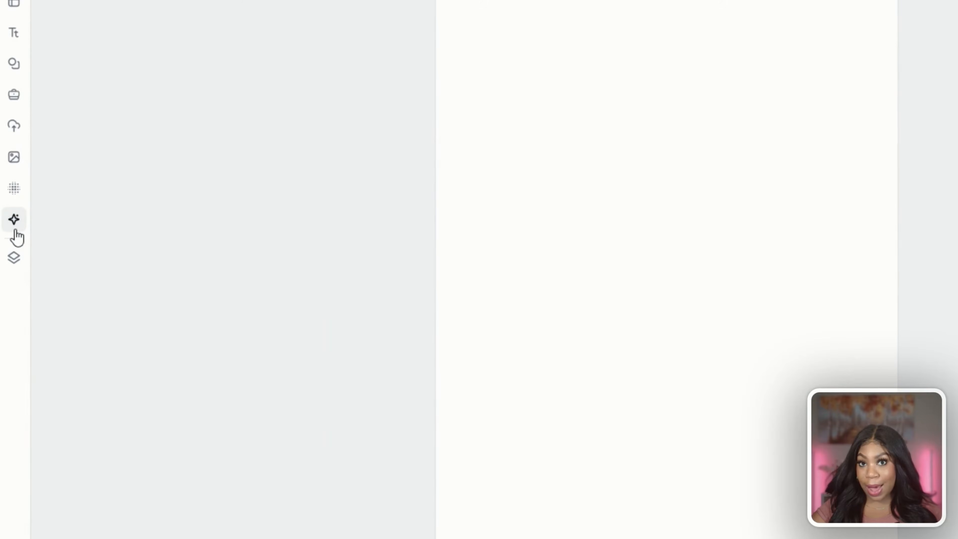
# Step: Open the AI Image Generator and paste the copied watercolor beach and kites prompt as the image description
pyautogui.click(15, 230)
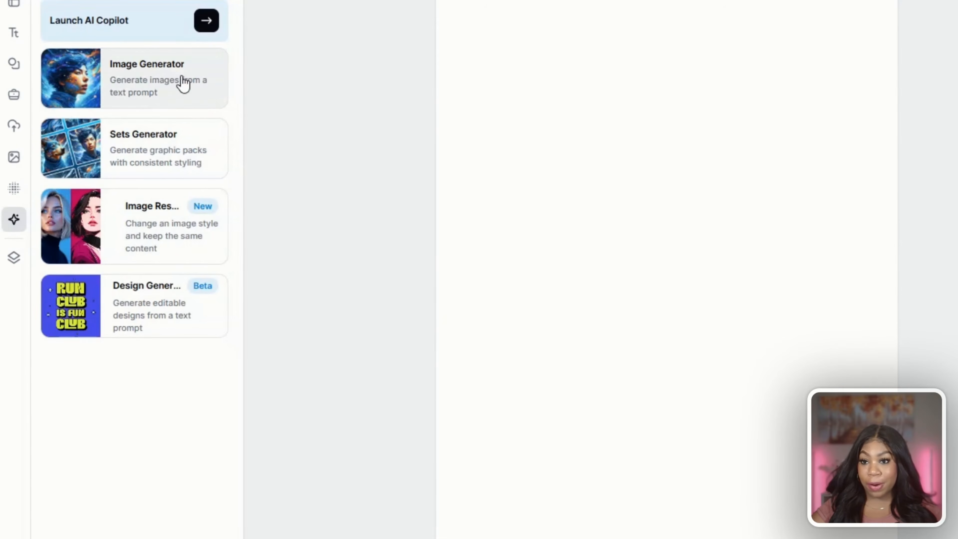
pyautogui.click(184, 83)
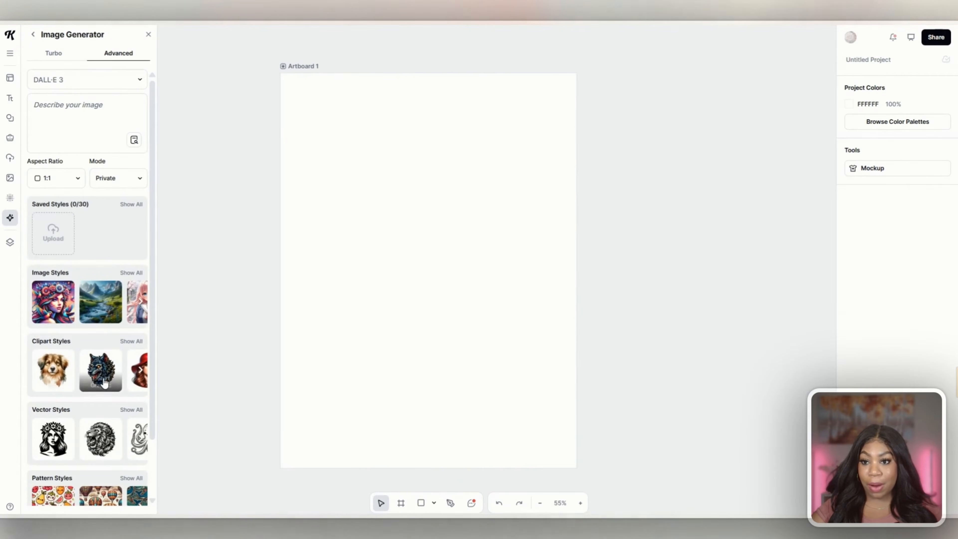
pyautogui.click(75, 107)
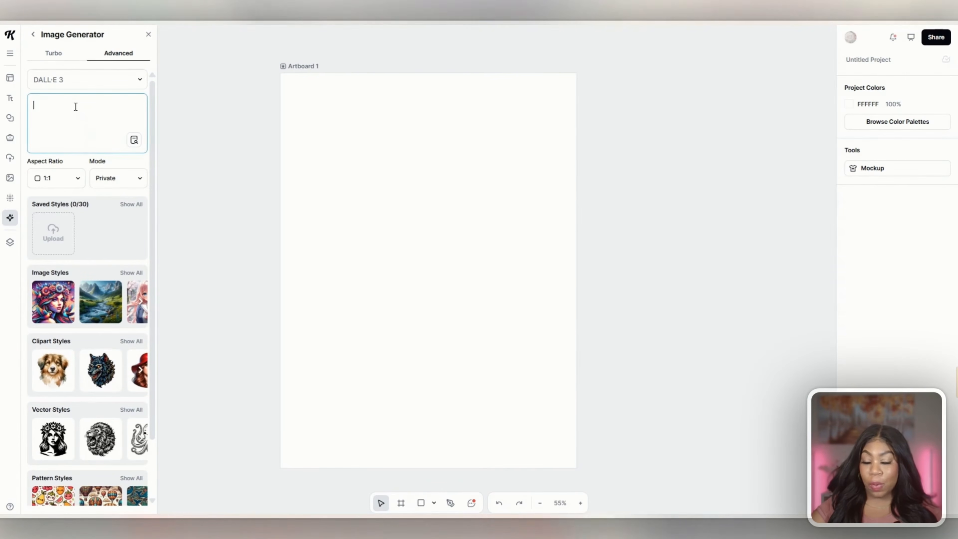
pyautogui.hotkey('ctrl', 'v')
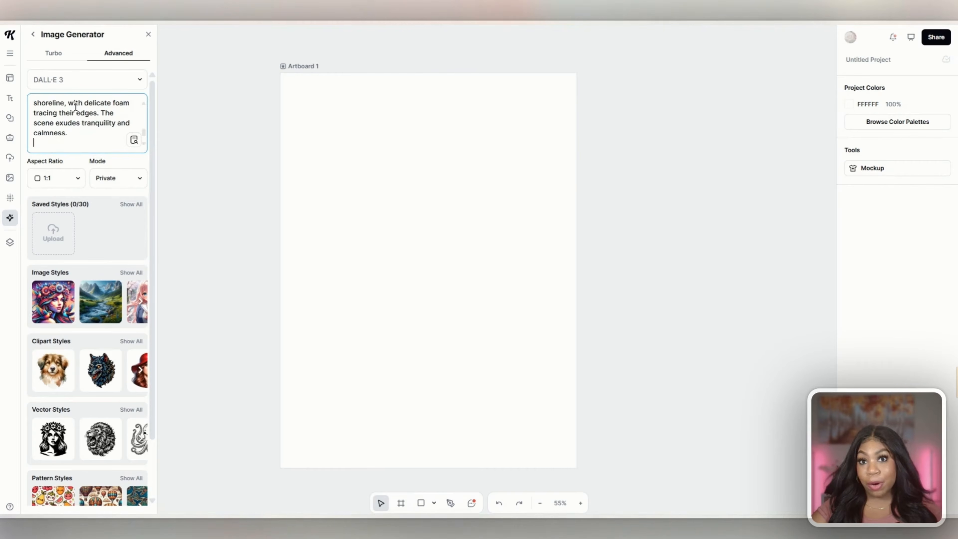
# Step: Apply the Digital Art image style and generate the beach image
pyautogui.scroll(5, 75, 107)
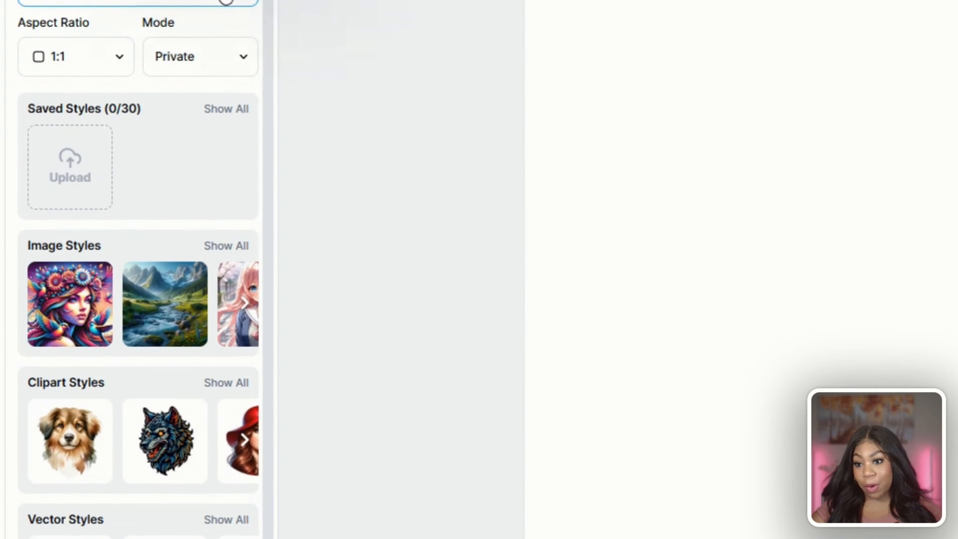
pyautogui.click(88, 320)
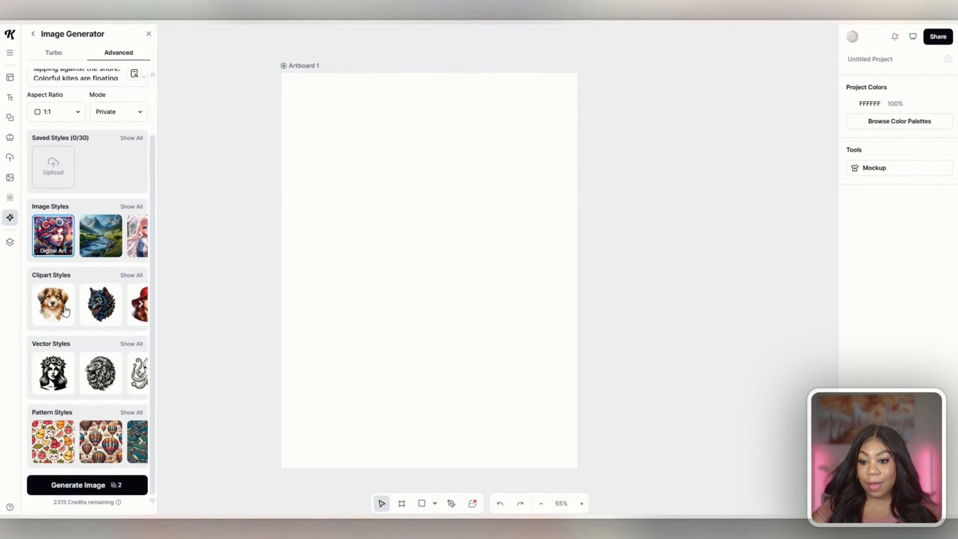
pyautogui.click(130, 485)
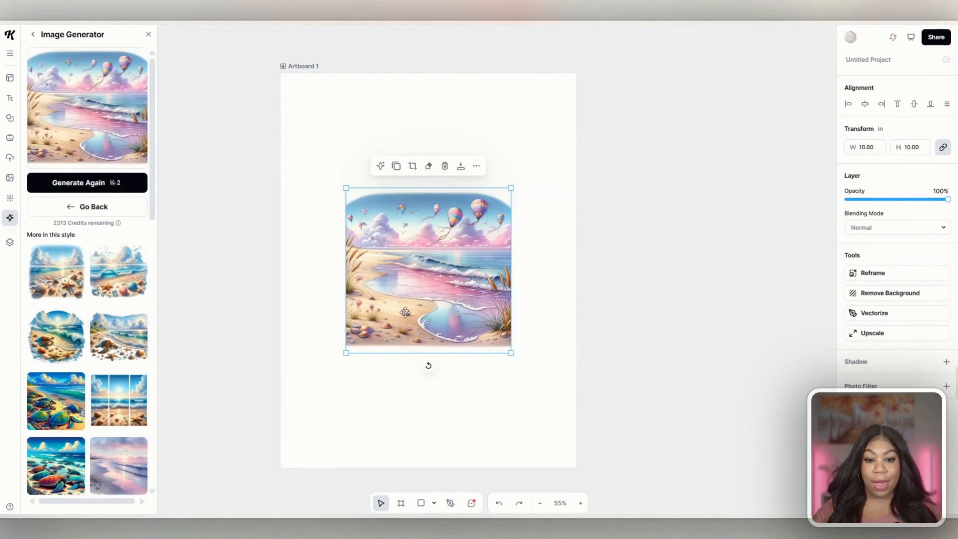
# Step: Move and stretch the generated beach image to about 18.41 × 29.21 in so it covers the artboard, and center it horizontally
pyautogui.moveTo(459, 286); pyautogui.dragTo(400, 161)
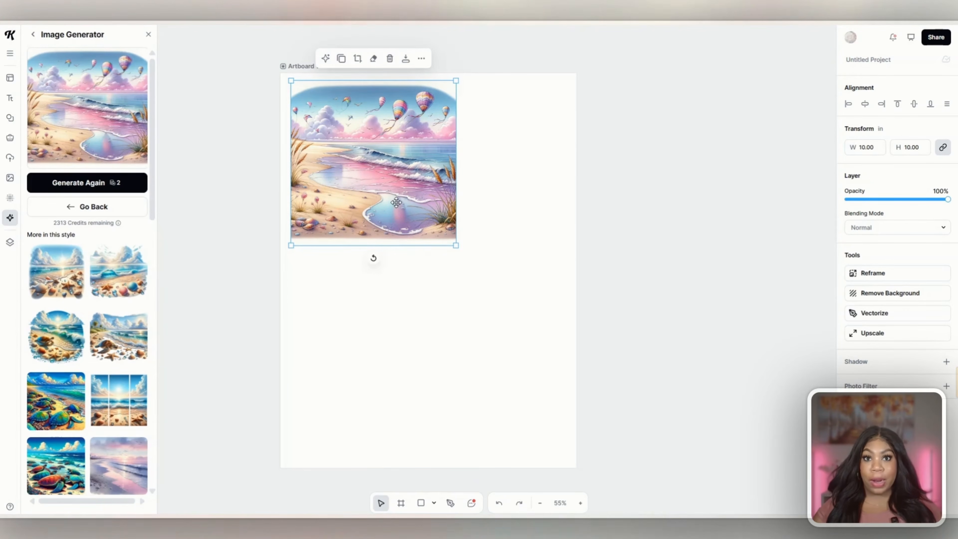
pyautogui.moveTo(419, 216); pyautogui.dragTo(401, 179)
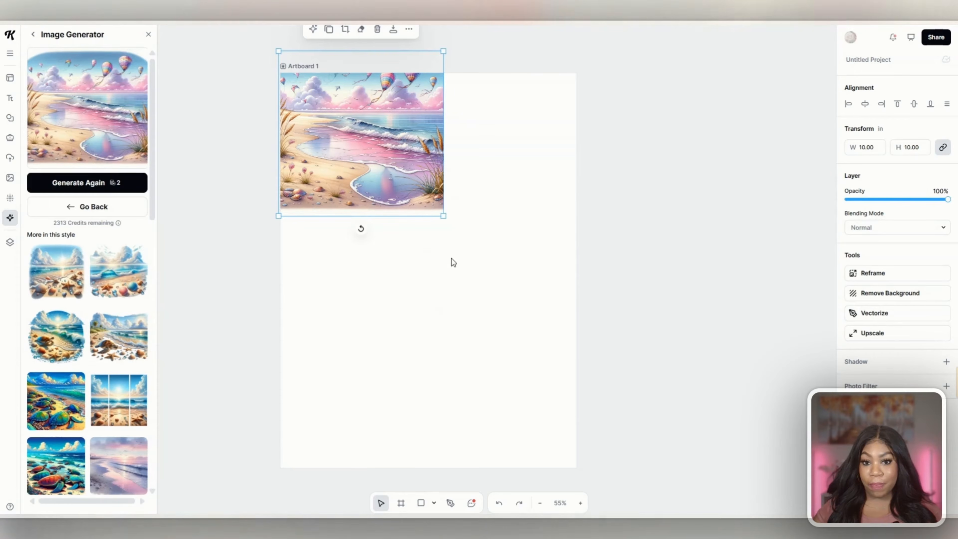
pyautogui.moveTo(444, 217); pyautogui.dragTo(533, 302)
pyautogui.moveTo(521, 340); pyautogui.dragTo(582, 502)
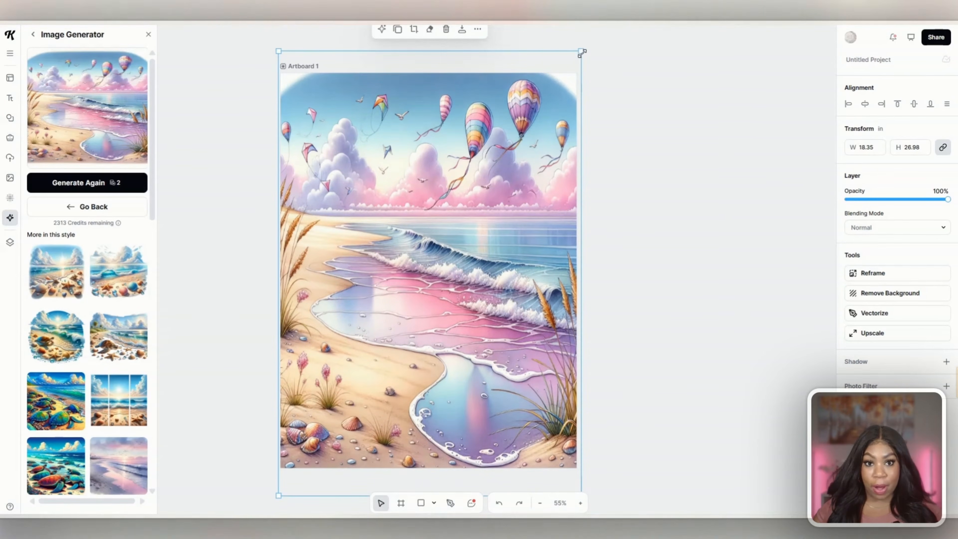
pyautogui.moveTo(582, 53); pyautogui.dragTo(583, 14)
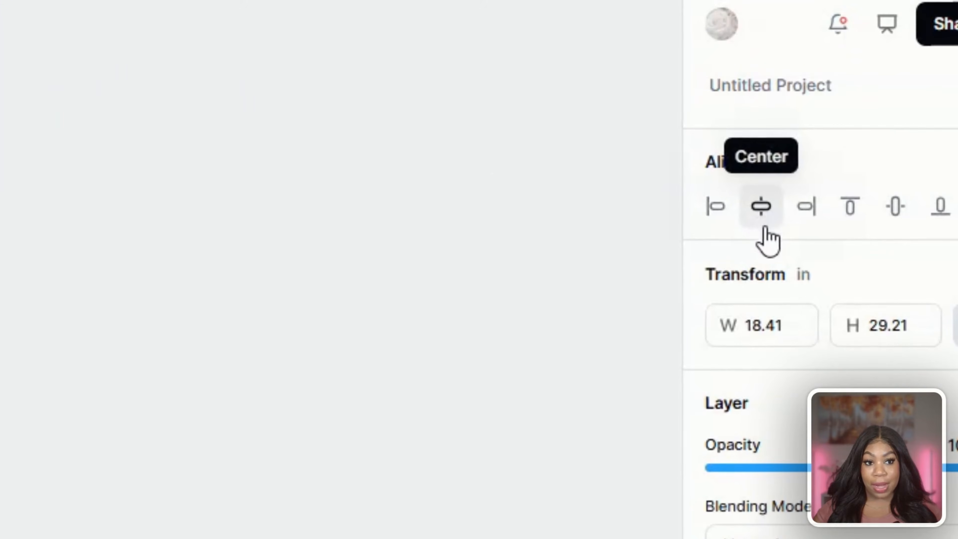
pyautogui.click(767, 217)
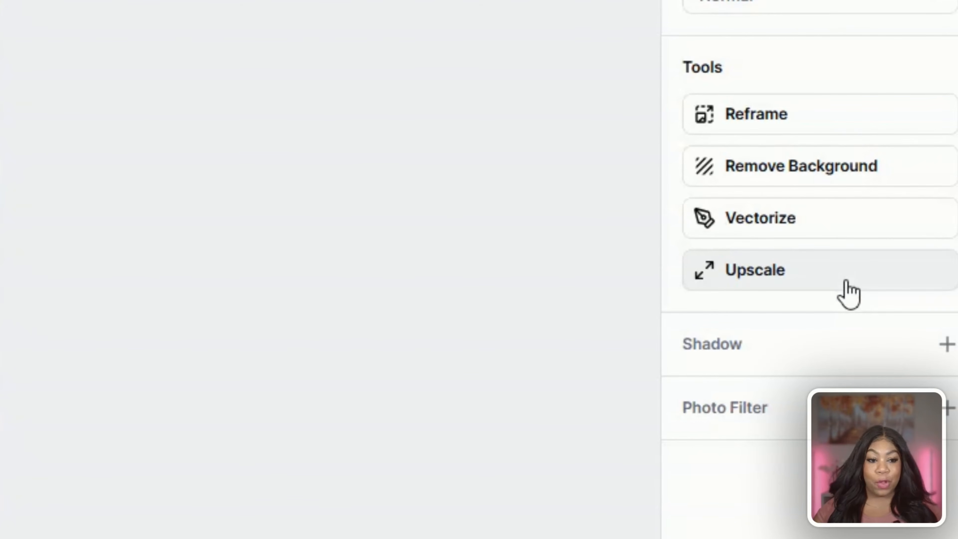
# Step: Upscale the beach image and deselect it
pyautogui.click(847, 285)
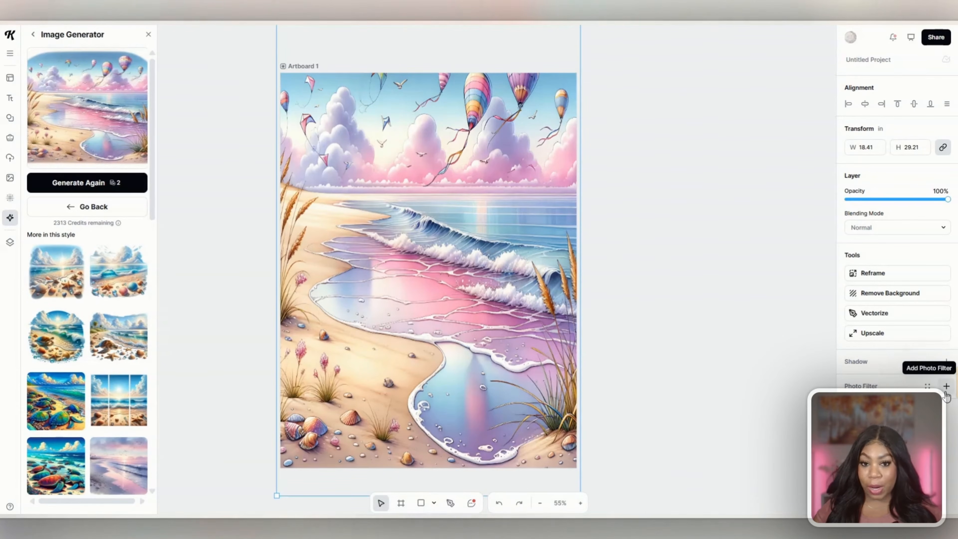
pyautogui.click(778, 347)
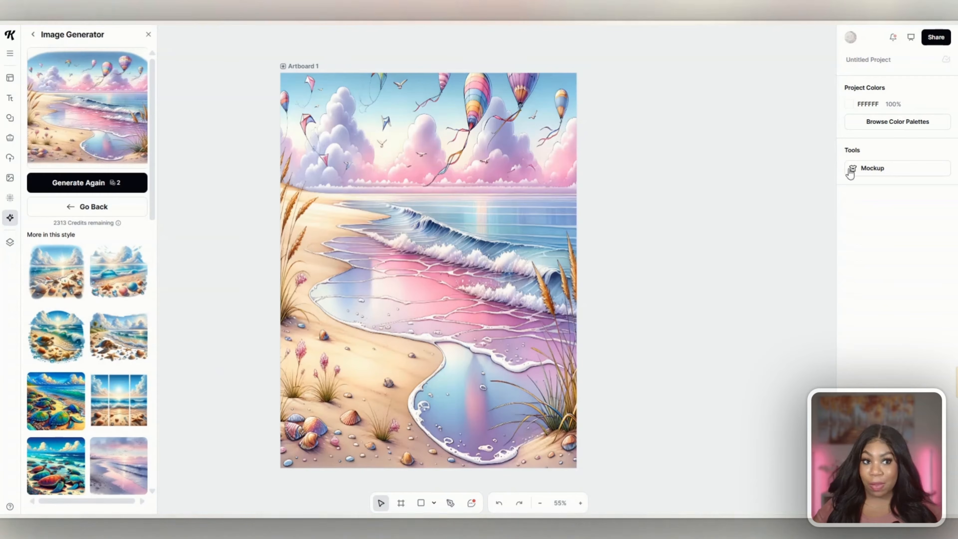
# Step: Rename the project "Kitesurfing Wall Art 3x4-1"
pyautogui.doubleClick(904, 63)
pyautogui.tripleClick(905, 63)
pyautogui.write('Kitesurfing Wall Art')
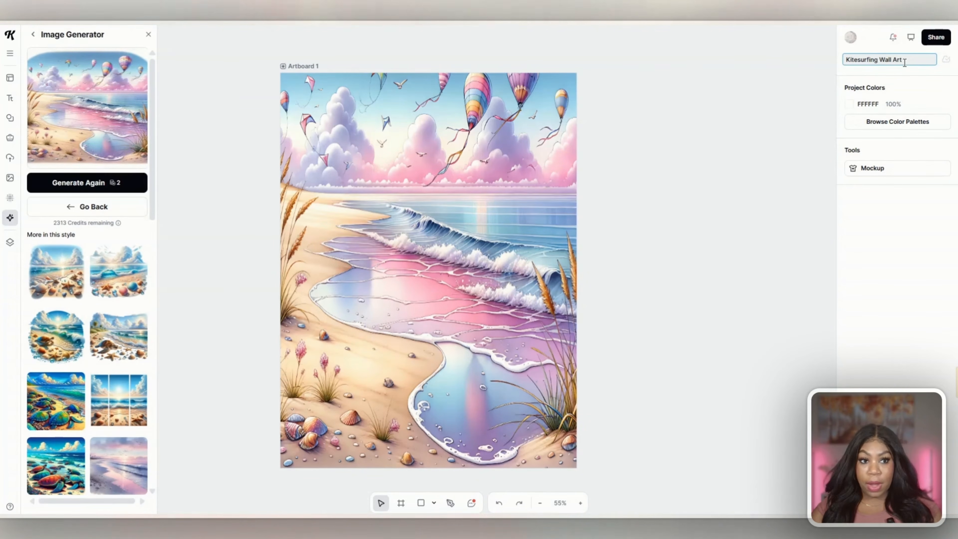
pyautogui.write(' 3')
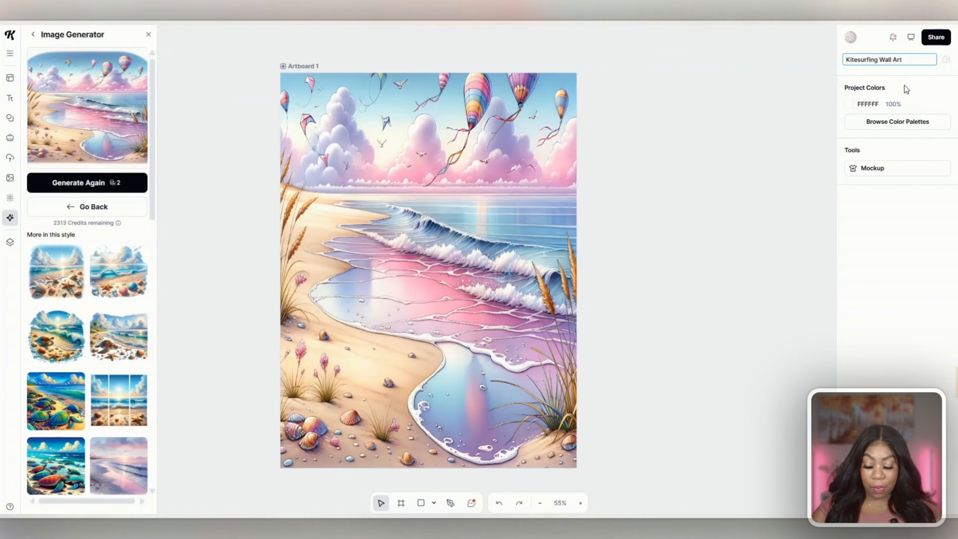
pyautogui.write('x4')
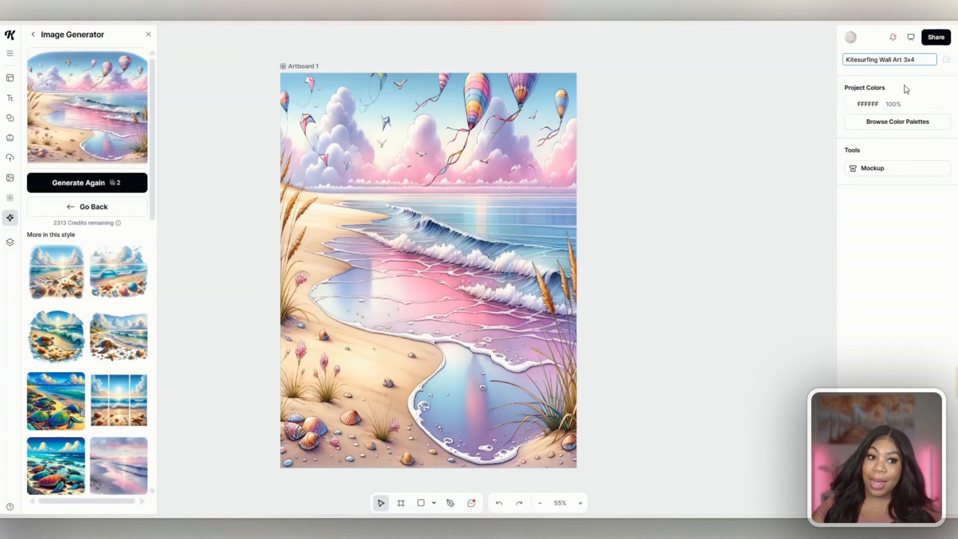
pyautogui.write('-')
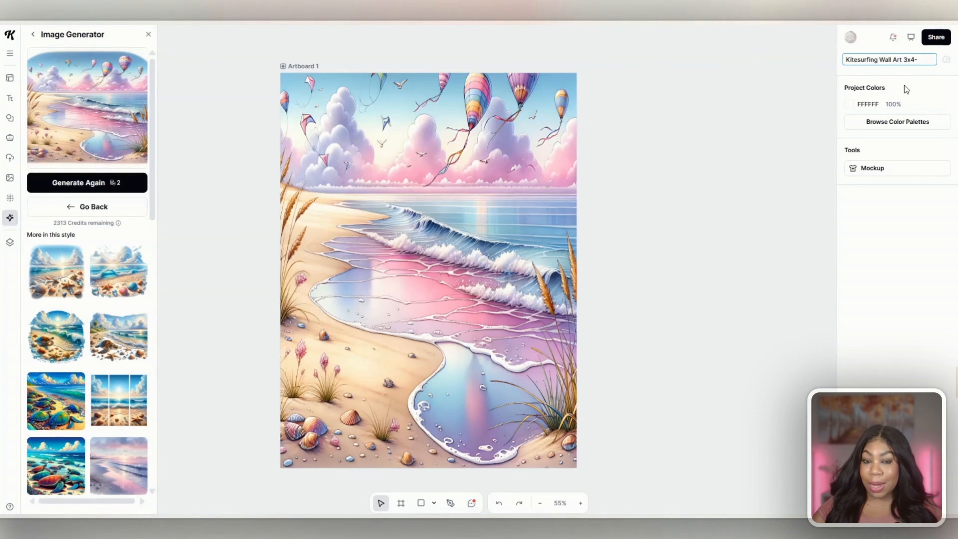
pyautogui.write('1')
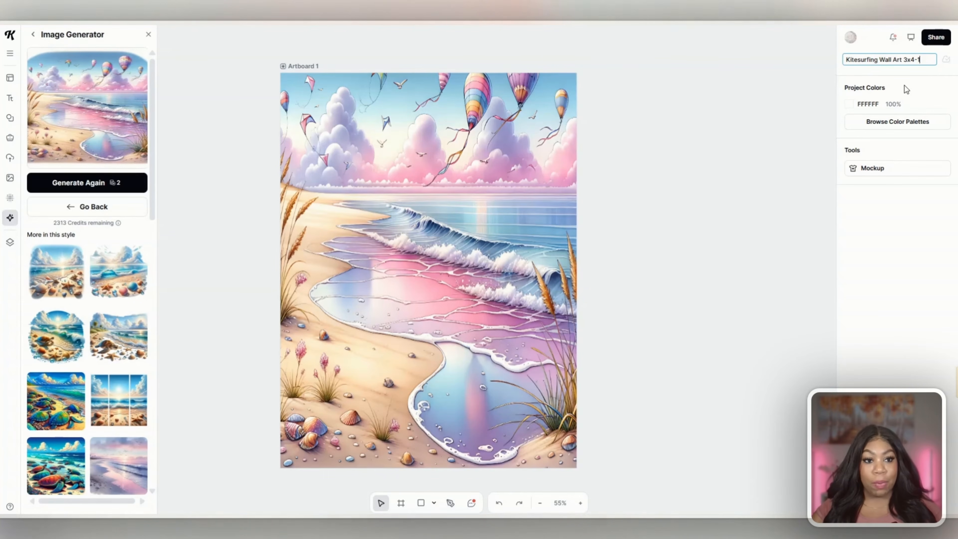
# Step: Open the project's download settings and choose JPEG as the export format for Artboard 1
pyautogui.click(936, 37)
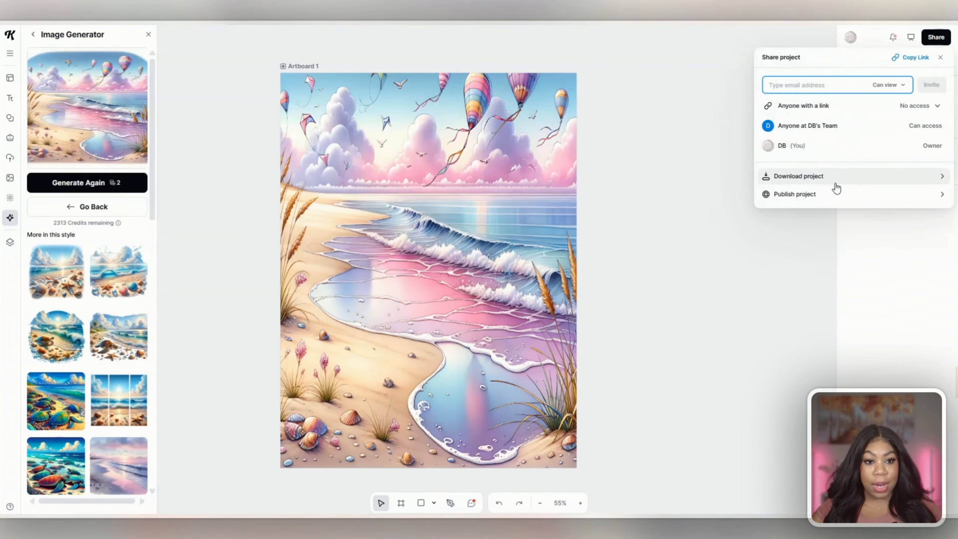
pyautogui.click(834, 183)
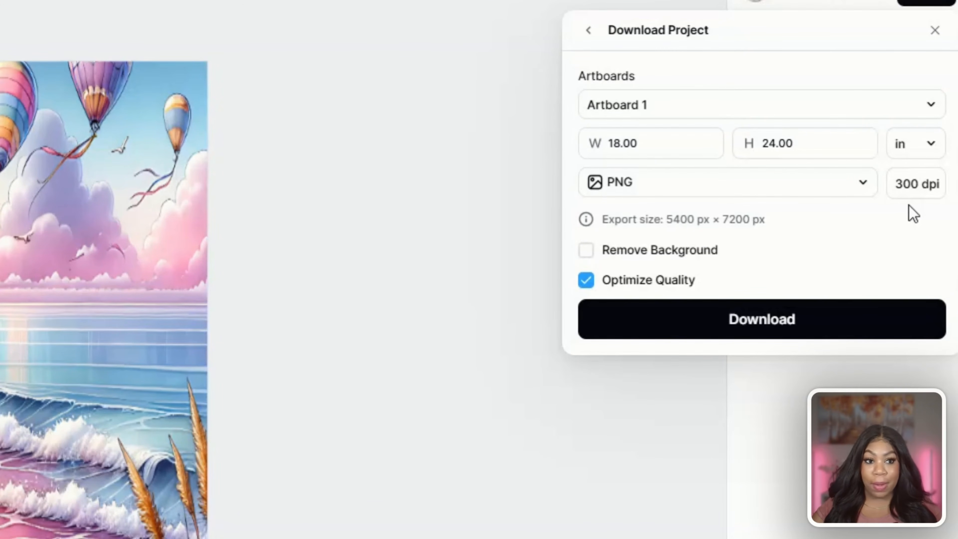
pyautogui.click(866, 202)
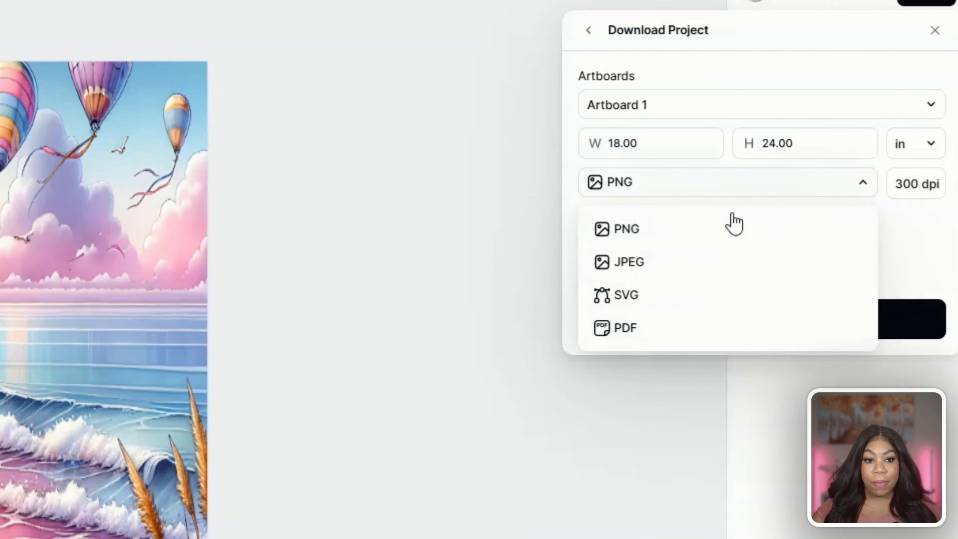
pyautogui.click(673, 264)
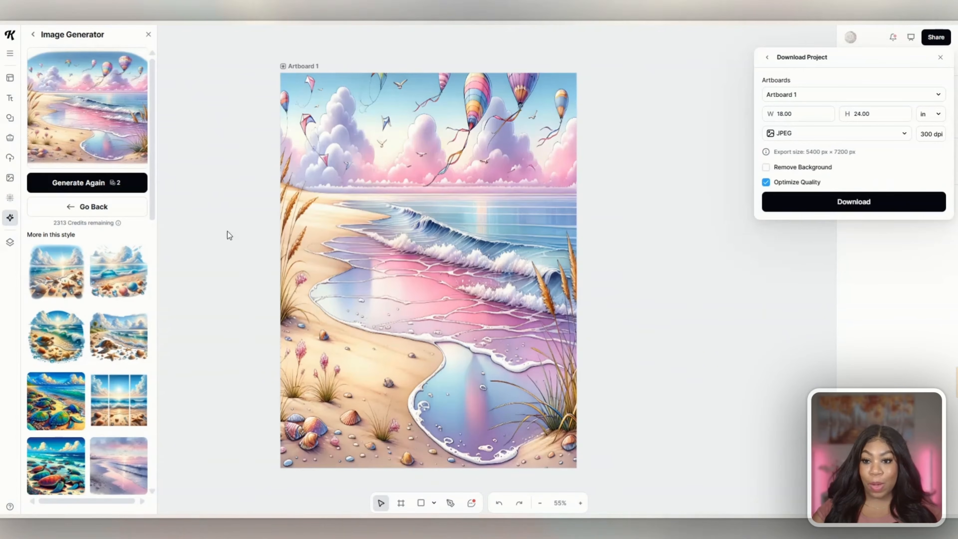
# Step: Generate another beach image from the same prompt and delete the previous image from the artboard
pyautogui.click(102, 191)
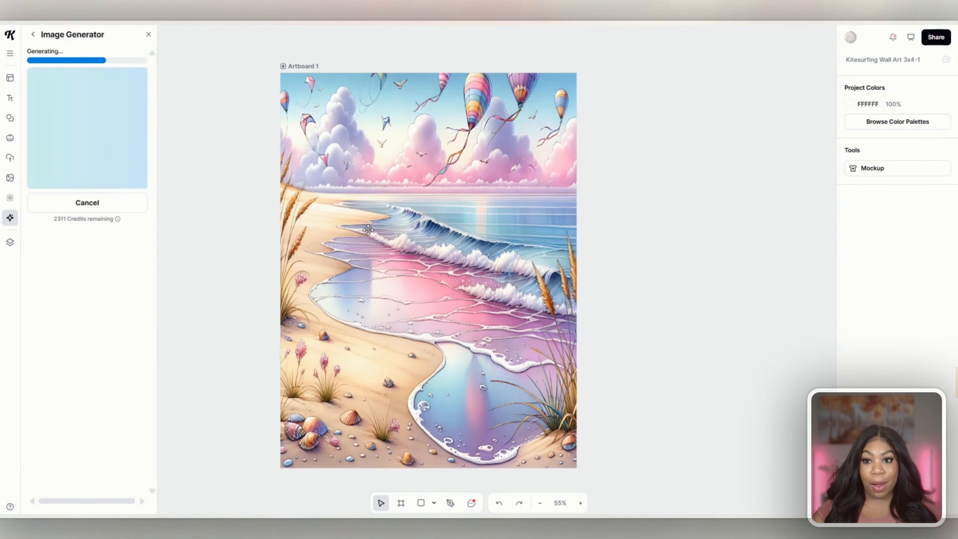
pyautogui.click(448, 159)
pyautogui.moveTo(450, 148); pyautogui.dragTo(438, 308)
pyautogui.click(433, 110)
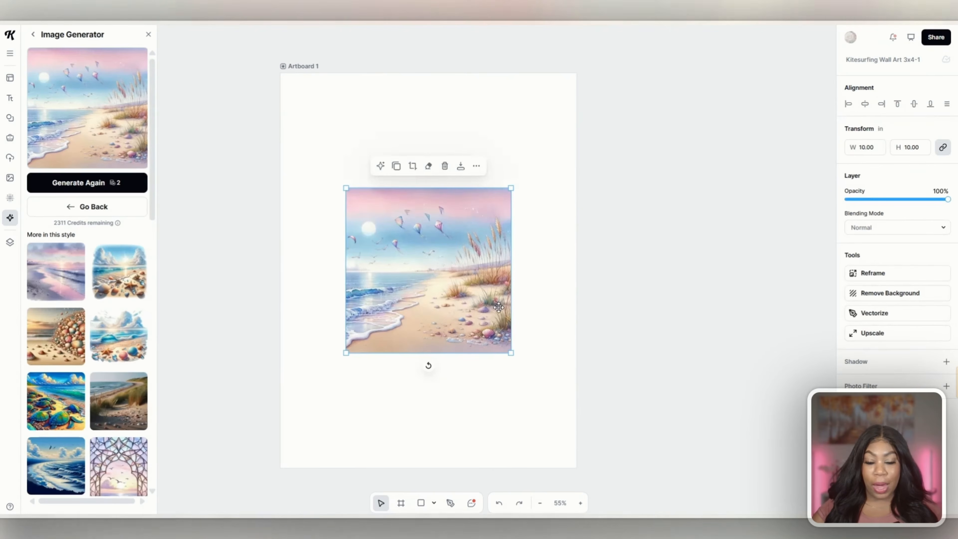
# Step: Move and stretch the new beach image to about 18 × 24.19 in so it covers the artboard, and upscale it
pyautogui.moveTo(499, 310); pyautogui.dragTo(431, 189)
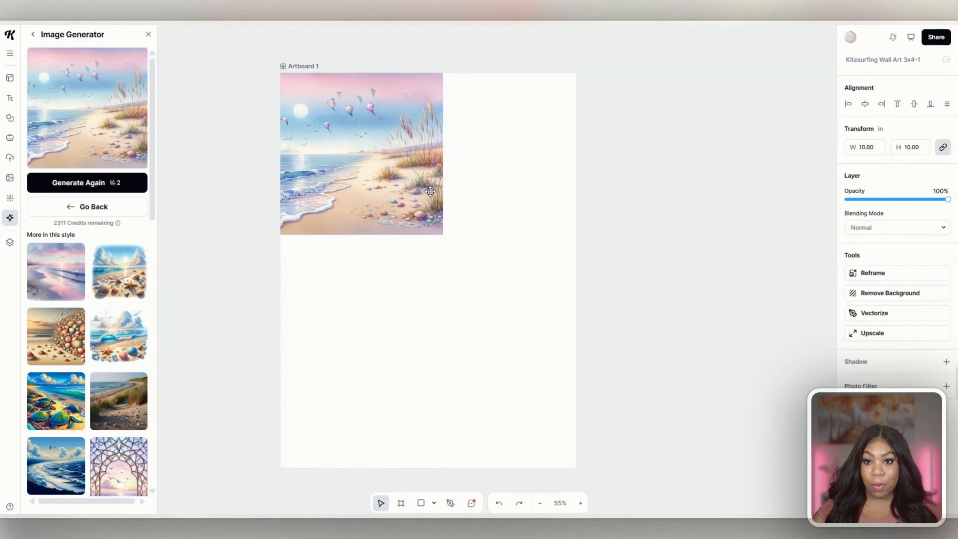
pyautogui.moveTo(445, 234); pyautogui.dragTo(577, 469)
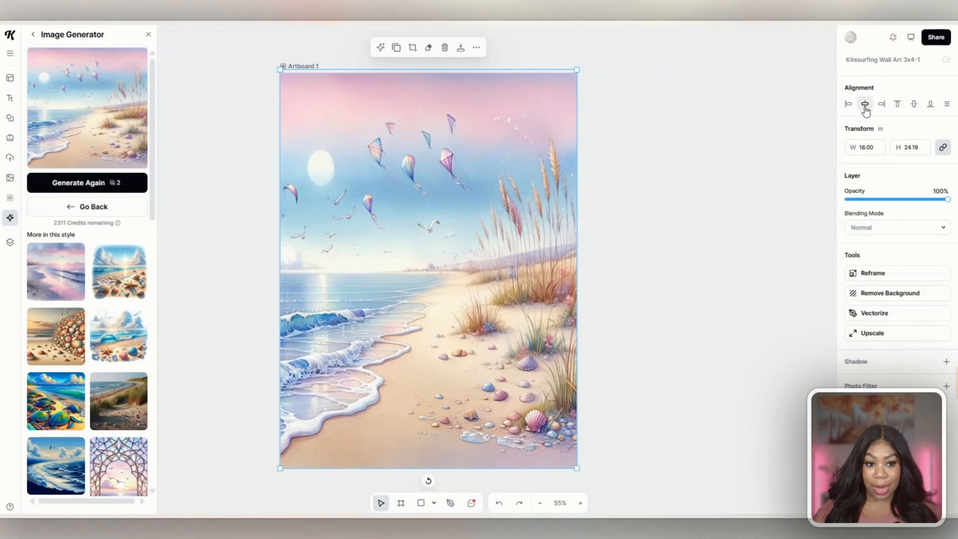
pyautogui.click(884, 339)
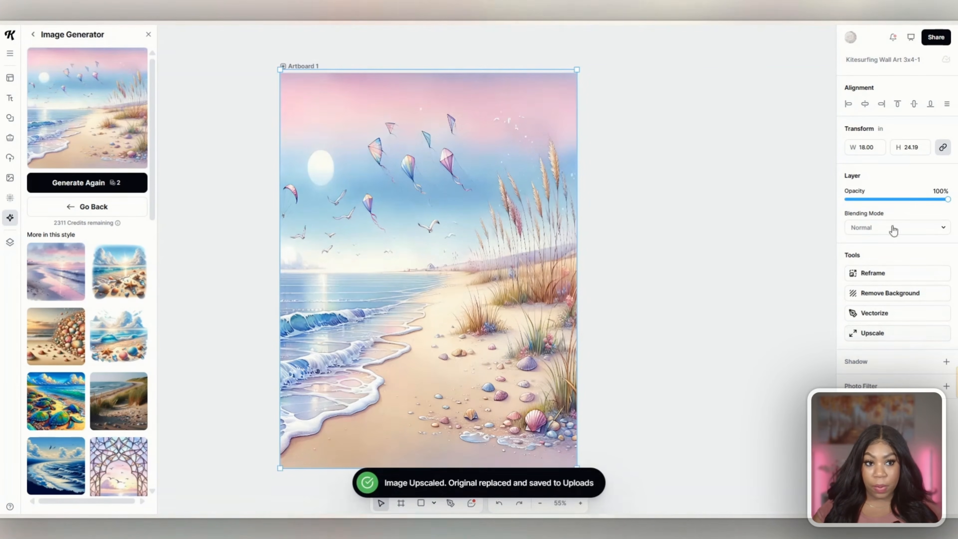
# Step: Rename the project "Kitesurfing Wall Art 3x4-2"
pyautogui.click(928, 61)
pyautogui.press('BackSpace')
pyautogui.write('2')
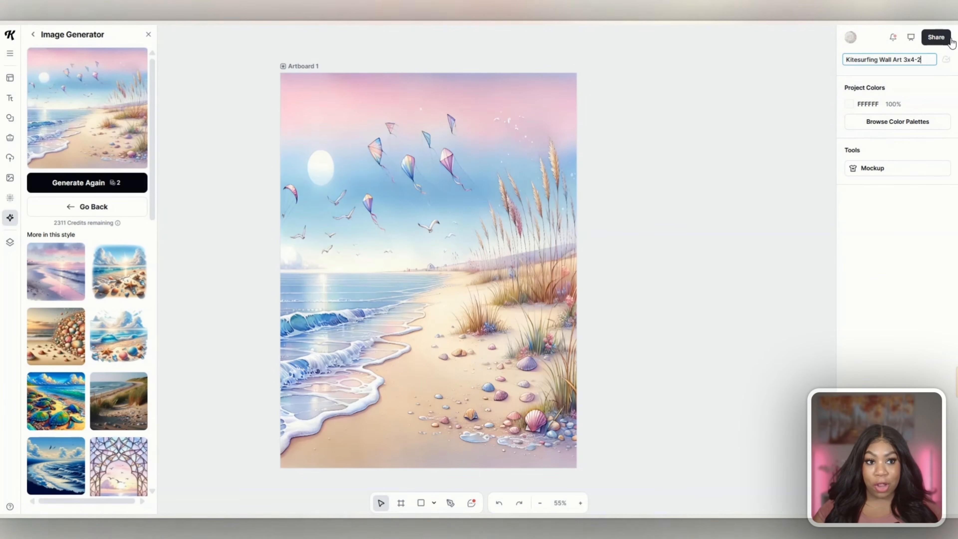
# Step: Download the second design on Artboard 1 as an 18 × 24 in JPEG at 300 dpi
pyautogui.click(936, 37)
pyautogui.click(858, 180)
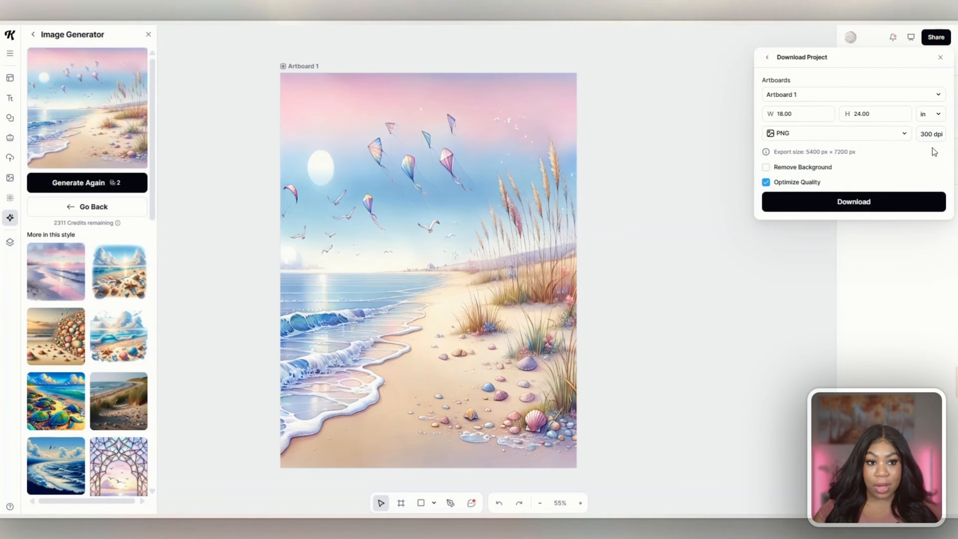
pyautogui.click(906, 137)
pyautogui.click(812, 173)
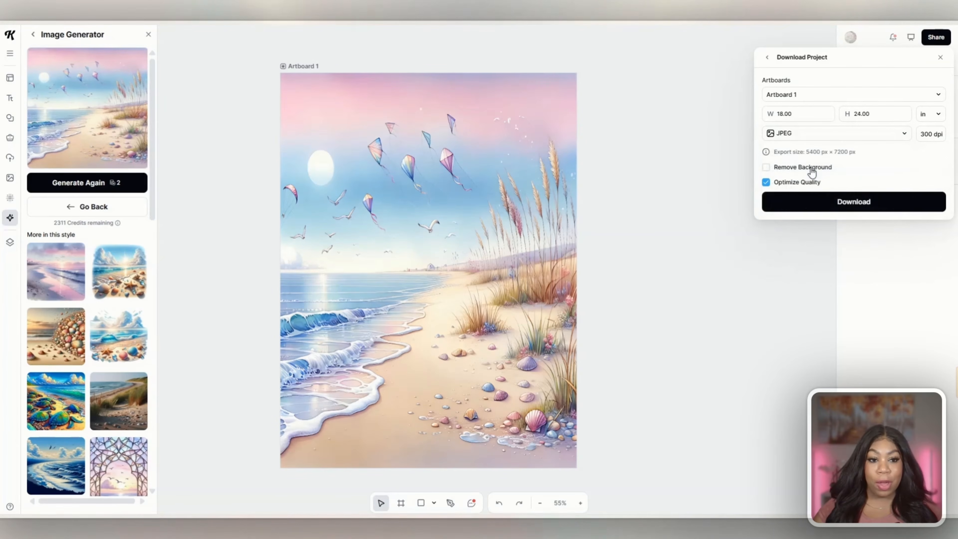
pyautogui.click(804, 197)
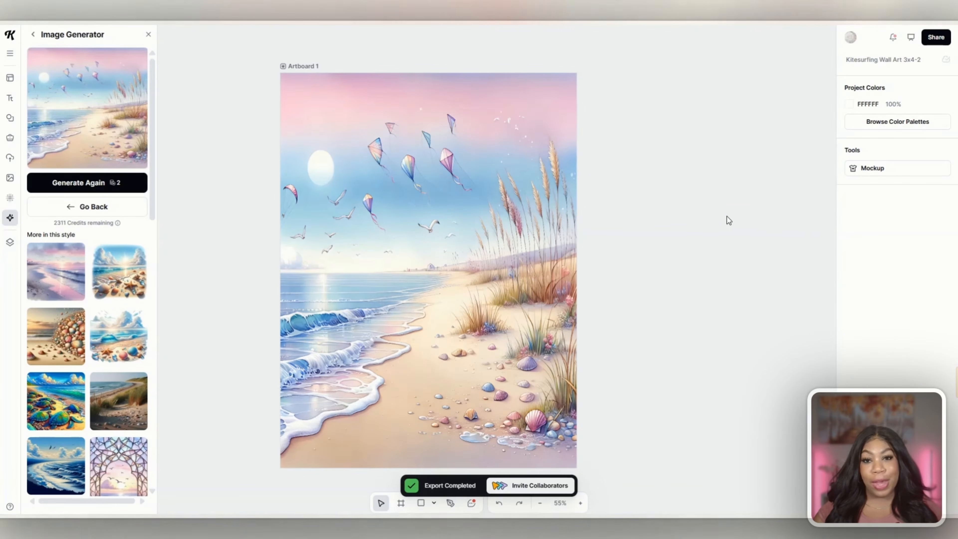
# Step: Generate a third beach image and fit it over the artboard at about 19.11 × 26.75 in, centered horizontally
pyautogui.click(102, 183)
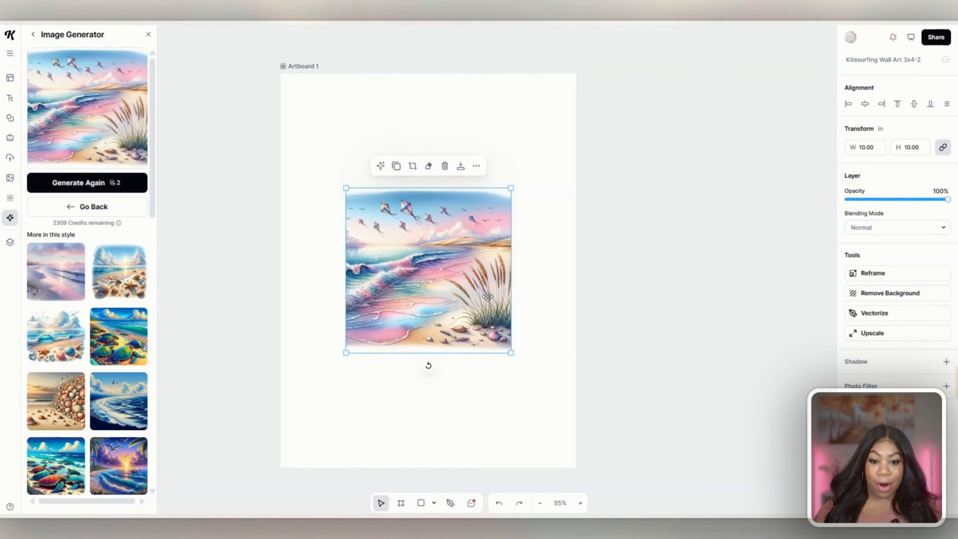
pyautogui.moveTo(487, 297); pyautogui.dragTo(416, 170)
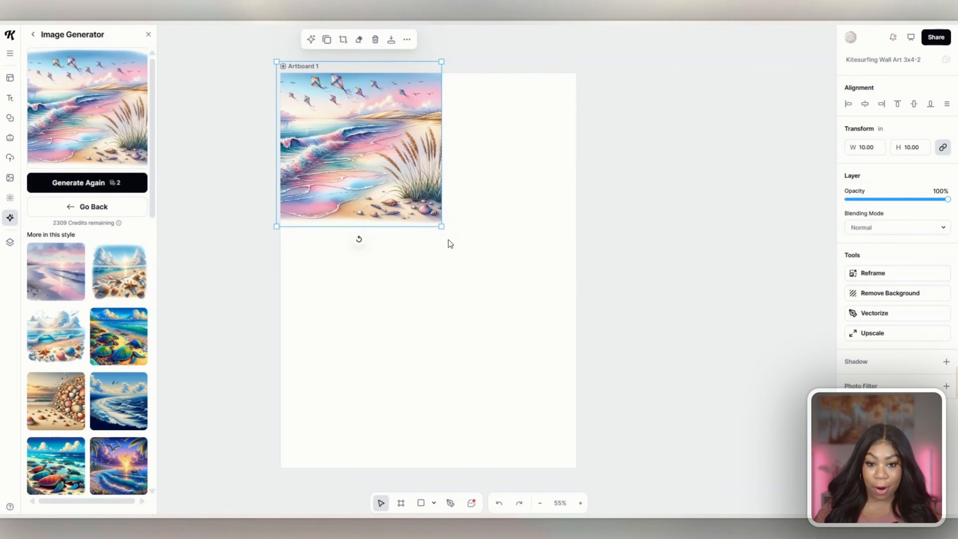
pyautogui.moveTo(442, 227); pyautogui.dragTo(591, 491)
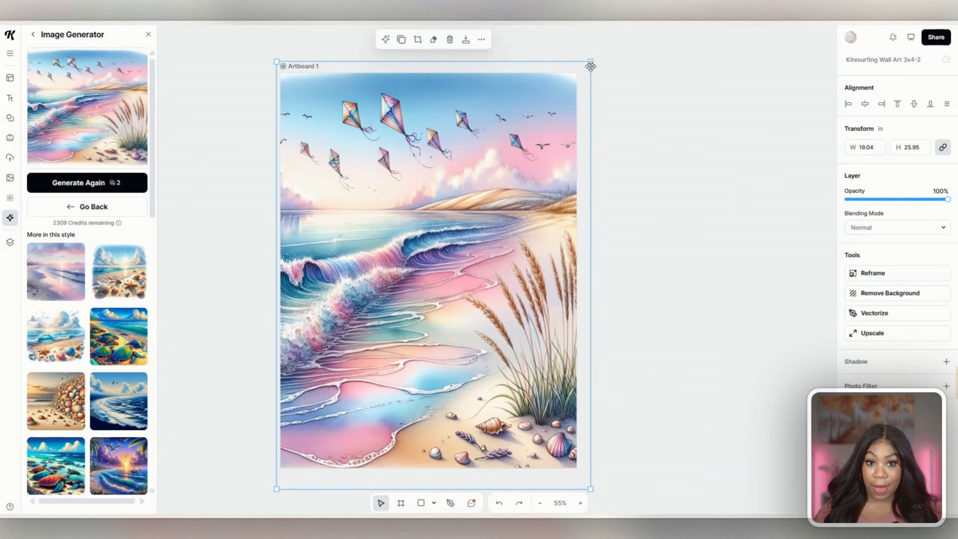
pyautogui.moveTo(592, 62); pyautogui.dragTo(591, 49)
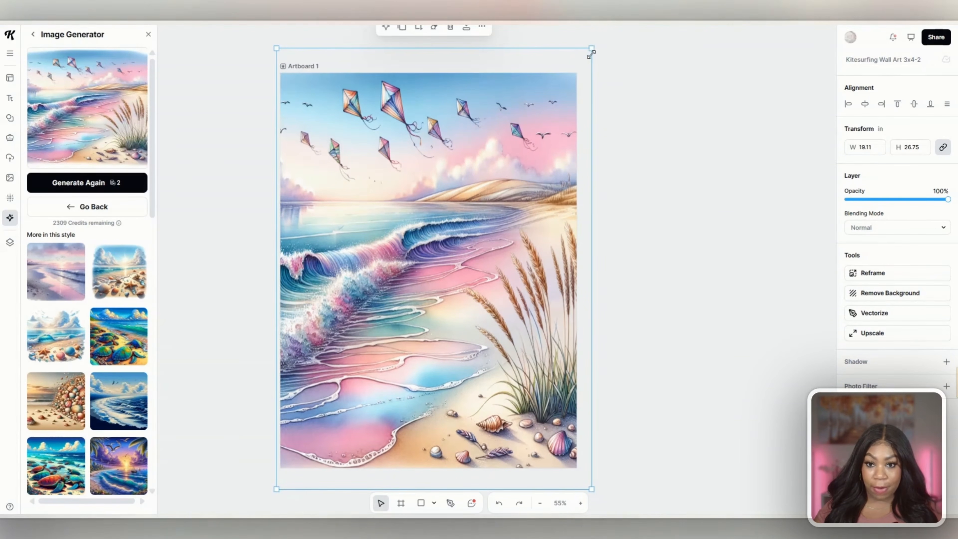
pyautogui.click(864, 105)
# Step: Upscale the third beach image and rename the project "Kitesurfing Wall Art 3x4-3"
pyautogui.click(884, 333)
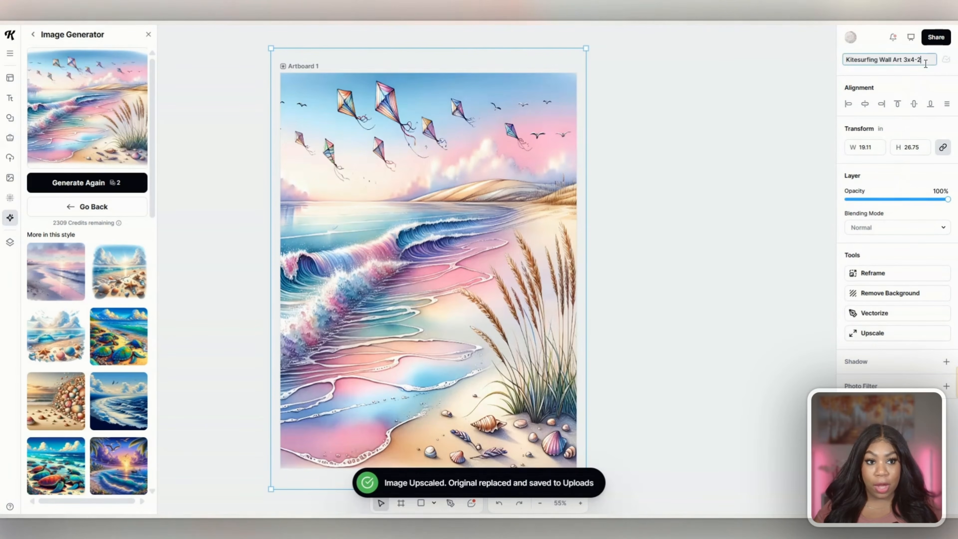
pyautogui.press('BackSpace')
pyautogui.write('3')
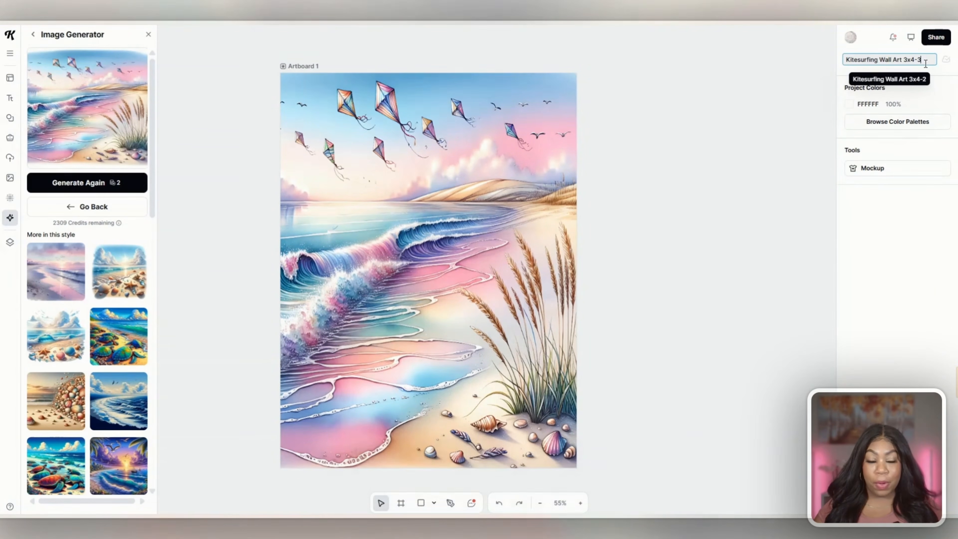
# Step: Download the third design on Artboard 1 as an 18 × 24 in JPEG at 300 dpi
pyautogui.click(935, 38)
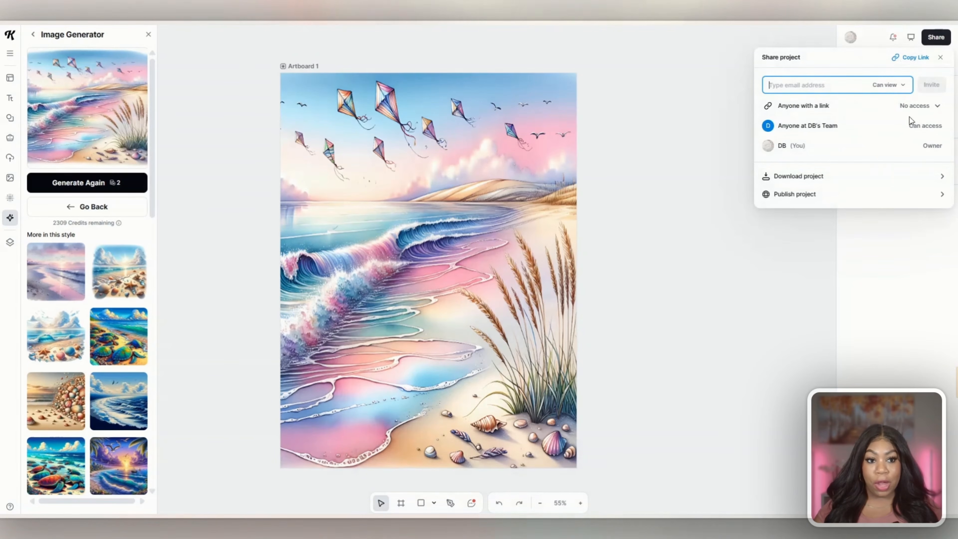
pyautogui.click(875, 183)
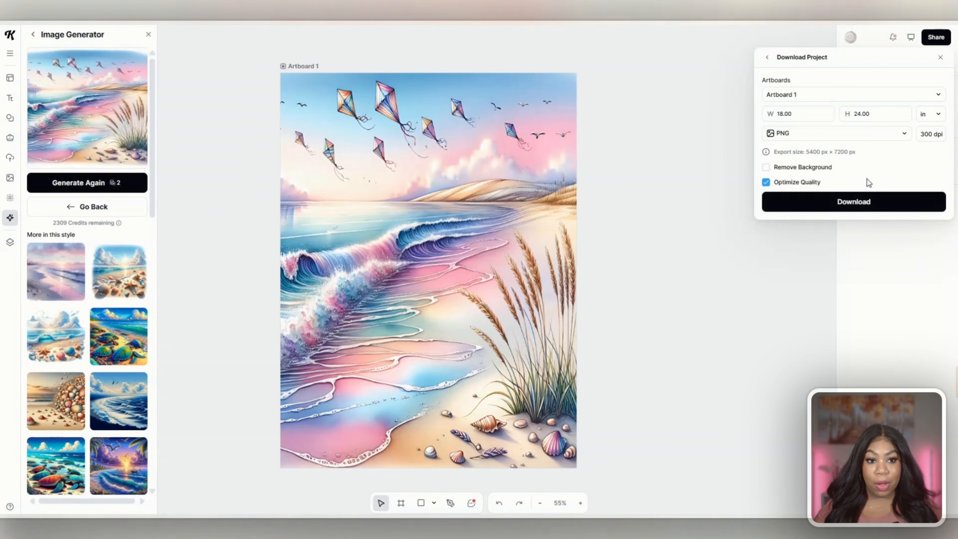
pyautogui.click(905, 132)
pyautogui.click(806, 176)
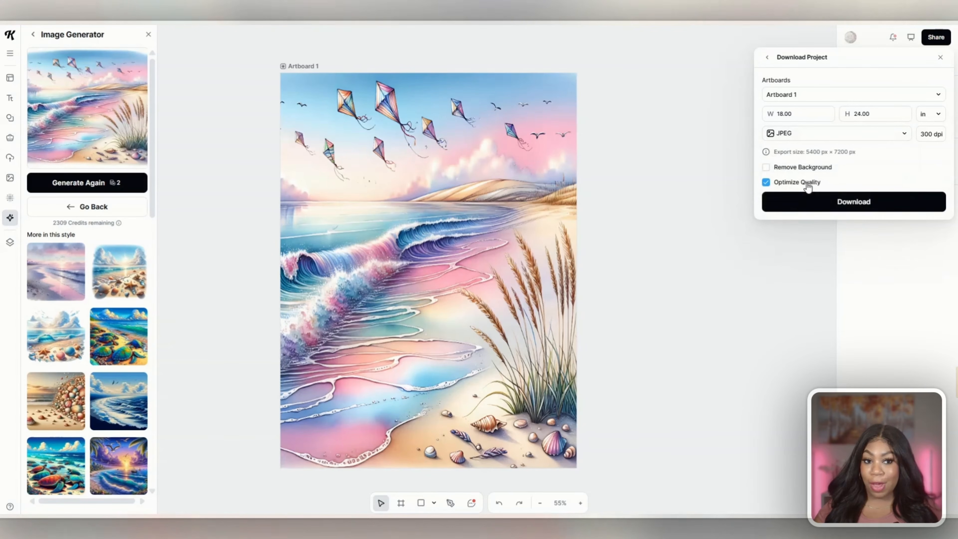
pyautogui.click(890, 207)
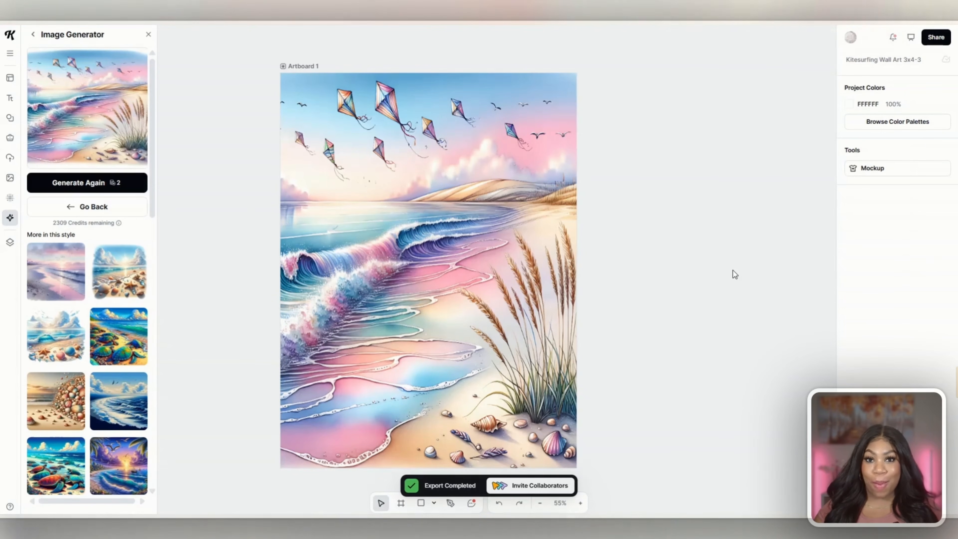